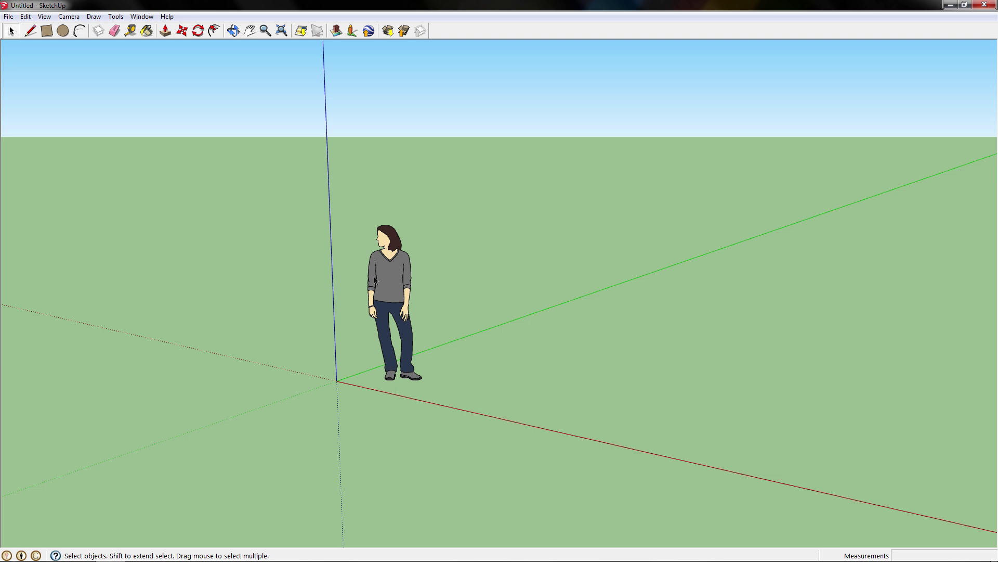
# Step: Delete the default standing person figure from the scene
pyautogui.click(396, 278)
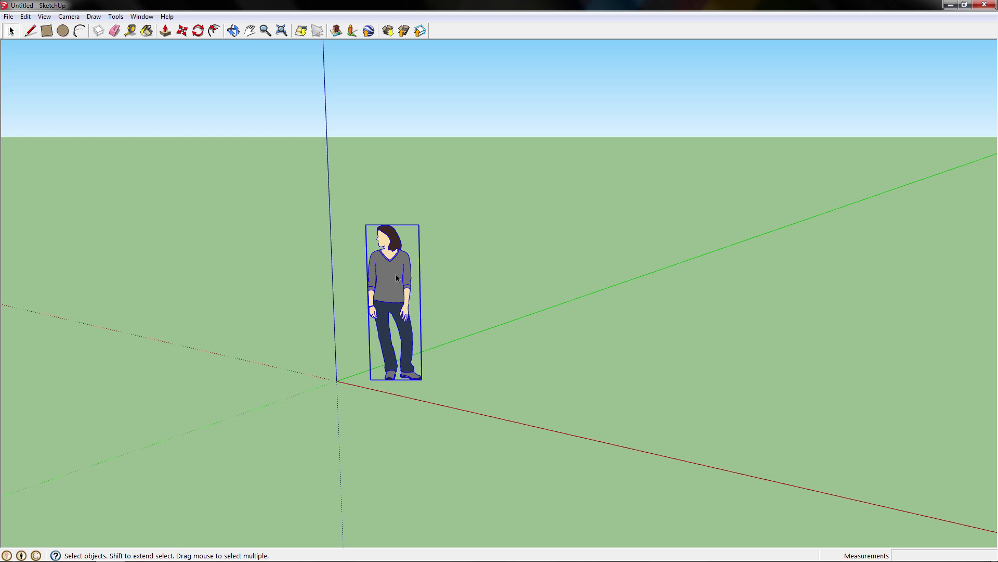
pyautogui.press('Delete')
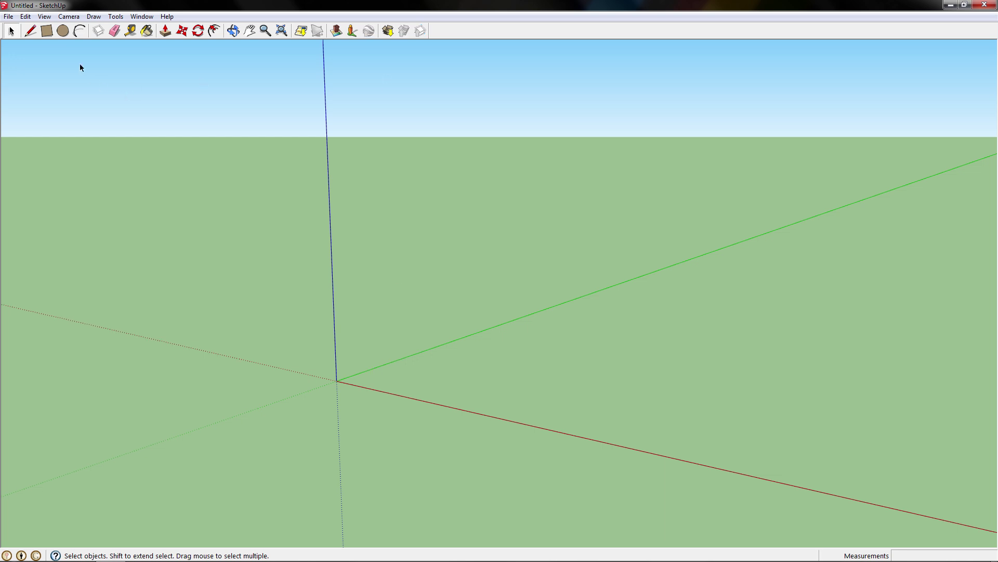
# Step: Draw a 5',5' square rectangle starting at the axis origin
pyautogui.click(50, 34)
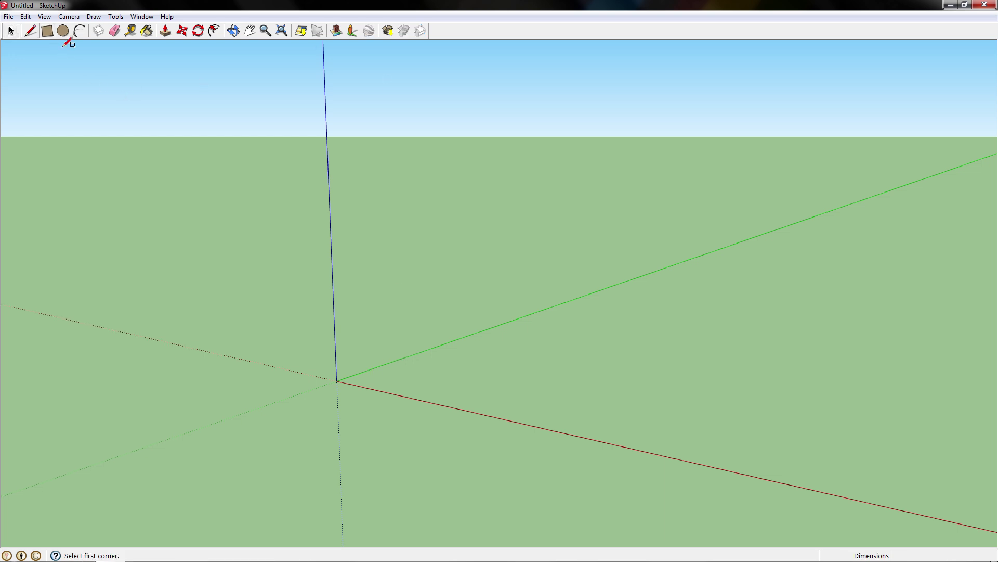
pyautogui.click(338, 378)
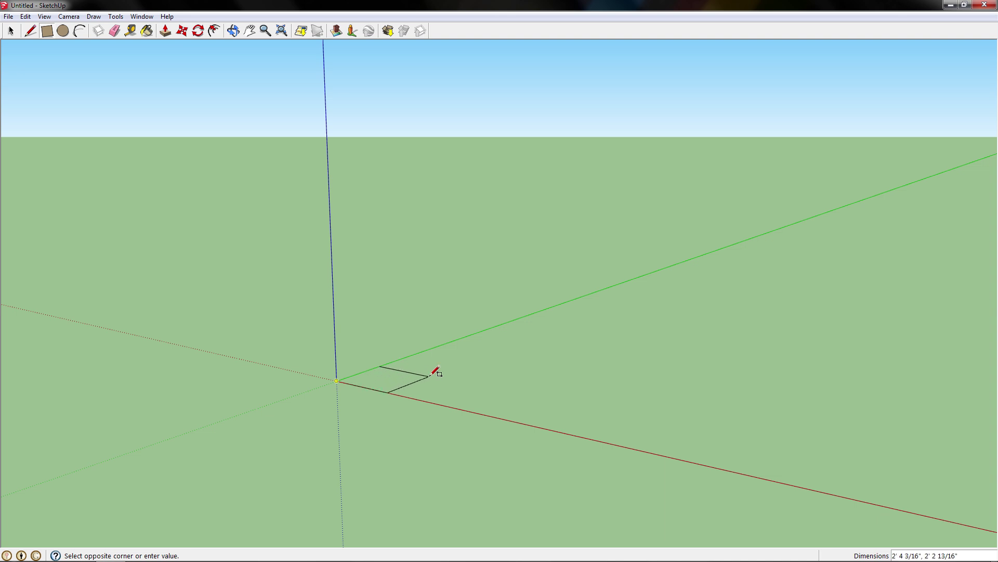
pyautogui.write("5',5'")
pyautogui.press('Return')
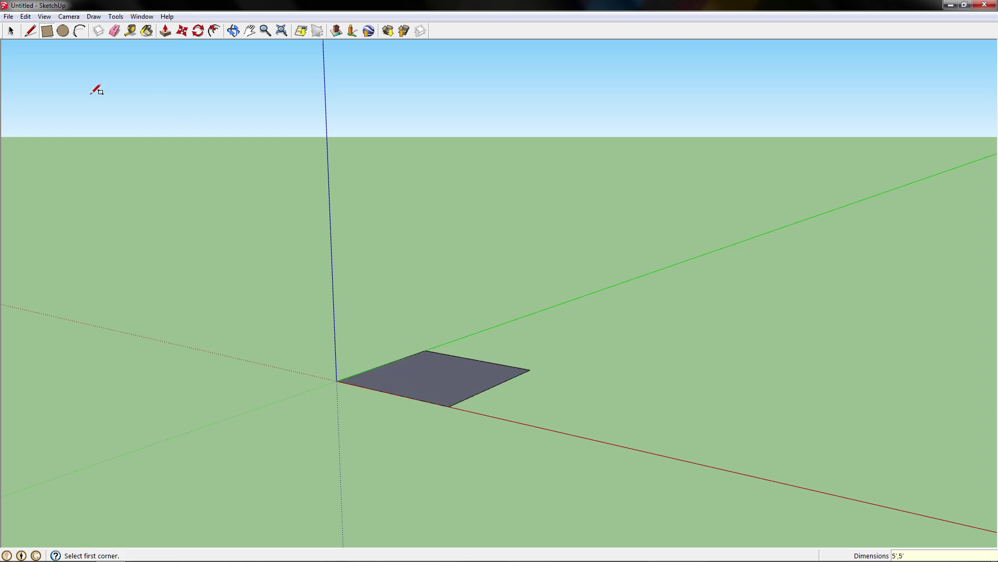
# Step: Draw a line from the square's front-edge midpoint to the opposite edge's midpoint
pyautogui.click(30, 35)
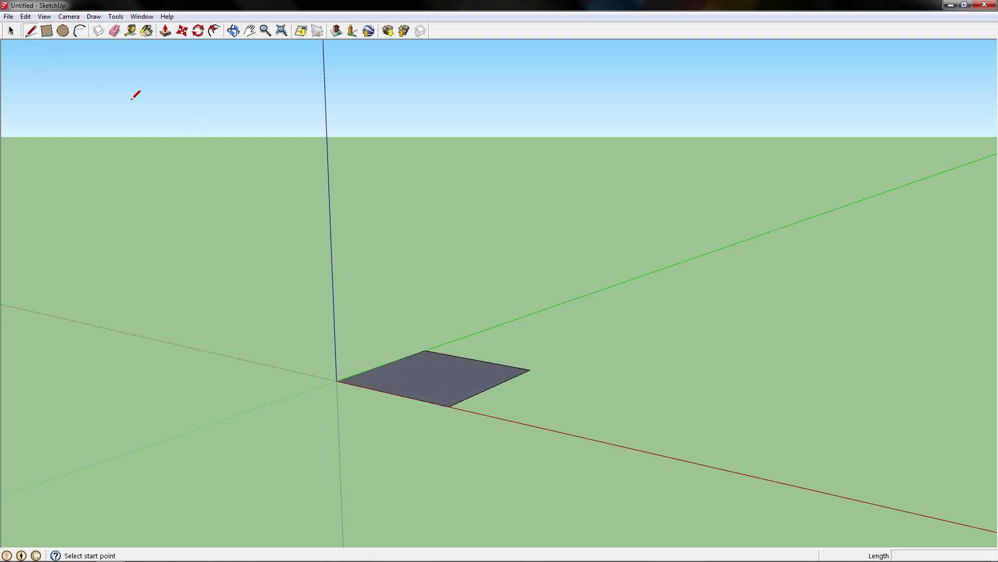
pyautogui.click(390, 393)
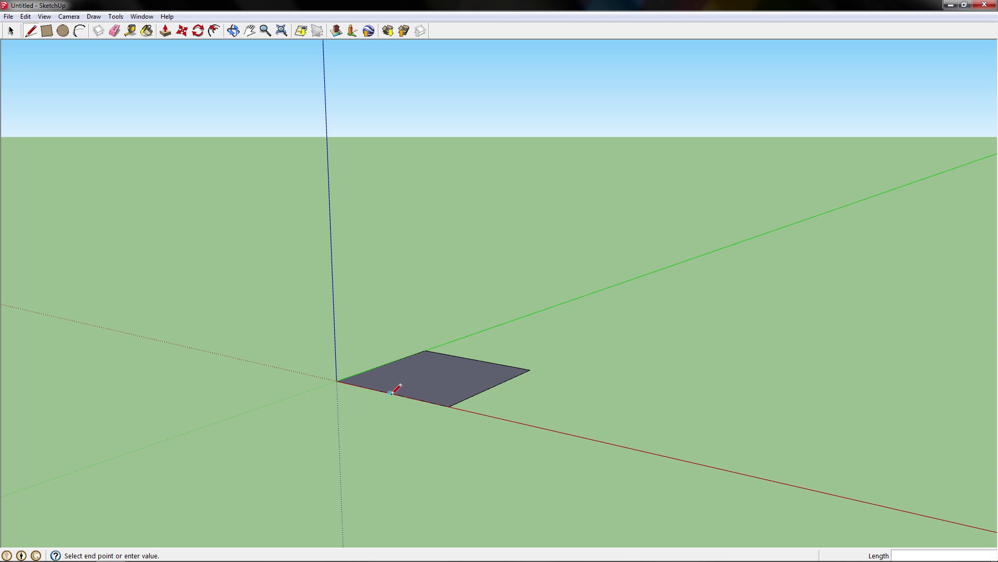
pyautogui.click(475, 359)
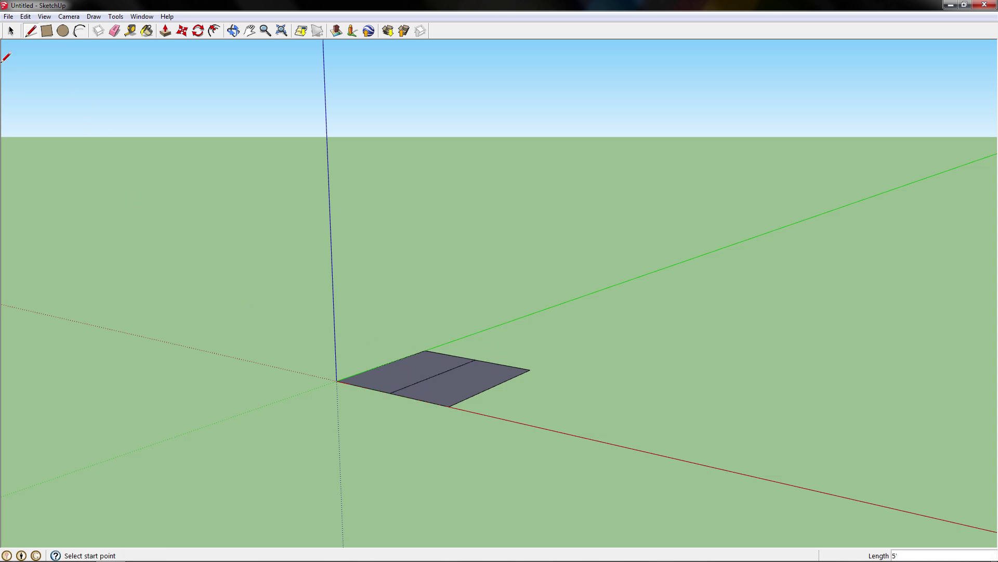
# Step: Draw a 5' vertical edge up from the dividing line's midpoint as the apex
pyautogui.press('o')
pyautogui.moveTo(640, 446); pyautogui.dragTo(373, 401)
pyautogui.press('l')
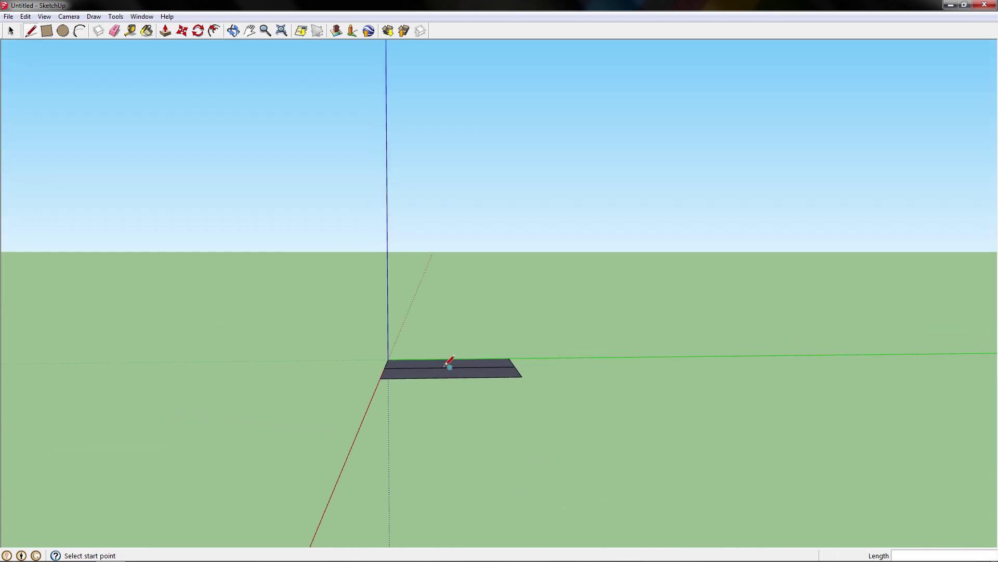
pyautogui.click(450, 367)
pyautogui.write("5'")
pyautogui.press('Return')
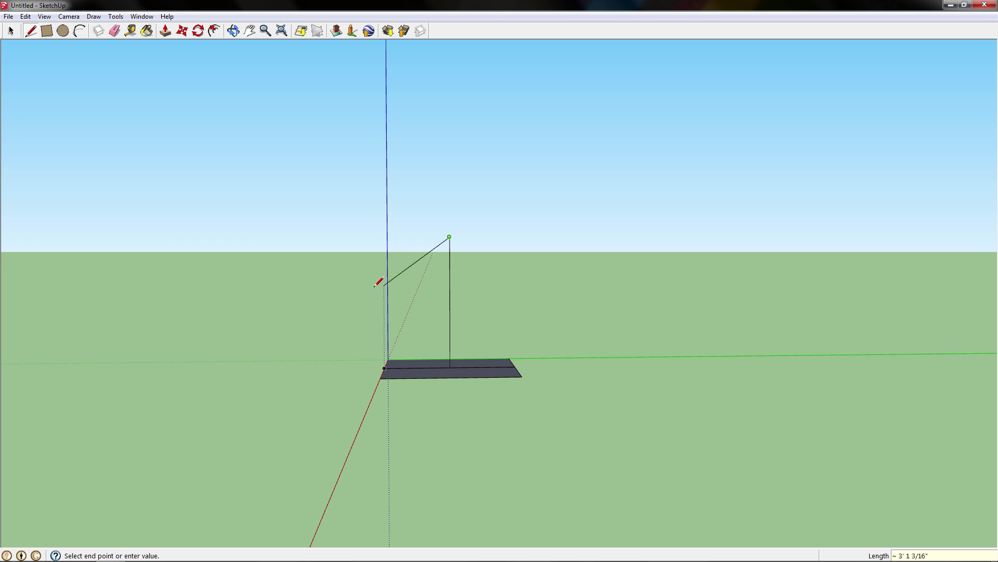
pyautogui.moveTo(343, 312); pyautogui.dragTo(390, 364, button='middle')
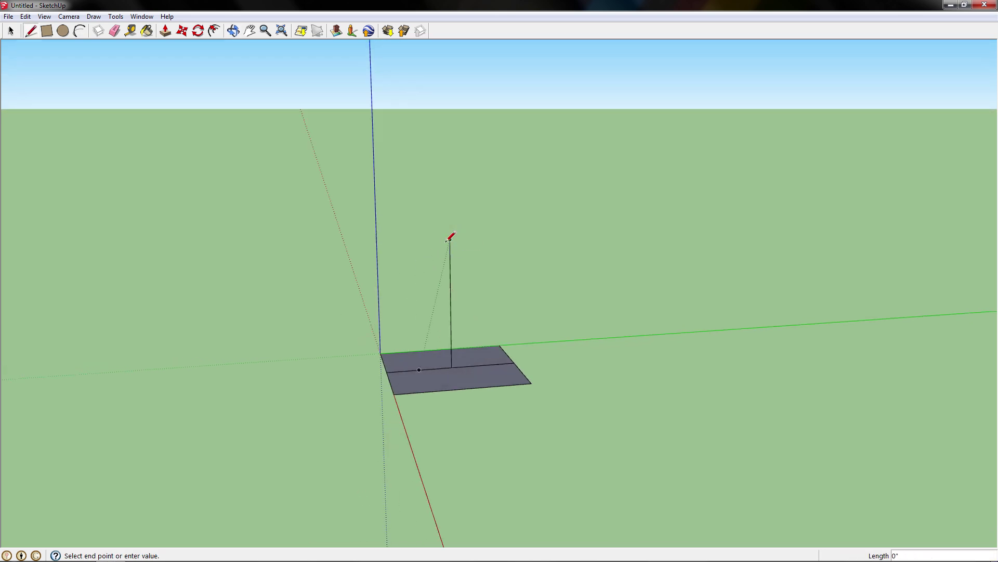
# Step: Draw sloping edges from the apex to all four base corners, then orbit to inspect
pyautogui.click(393, 393)
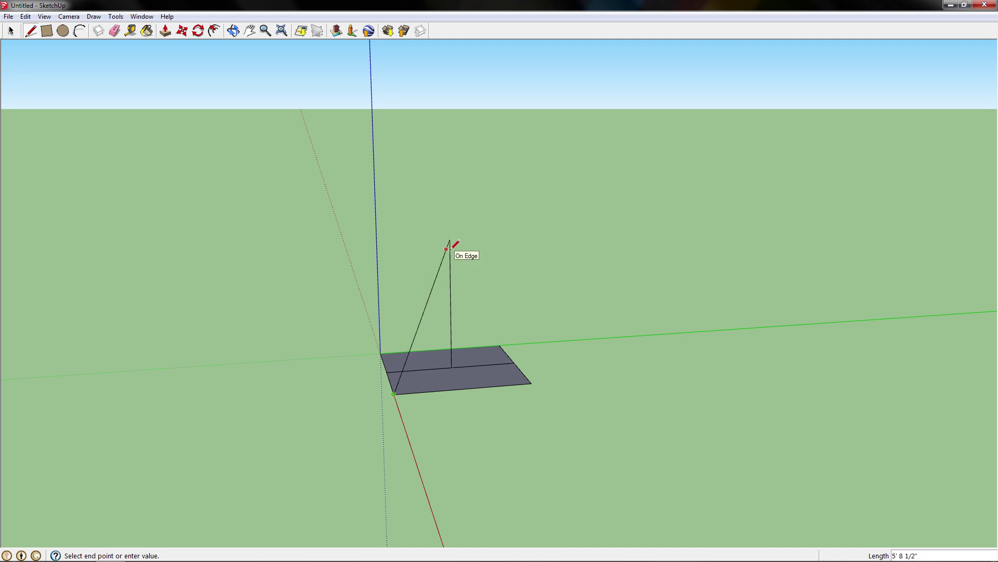
pyautogui.click(450, 239)
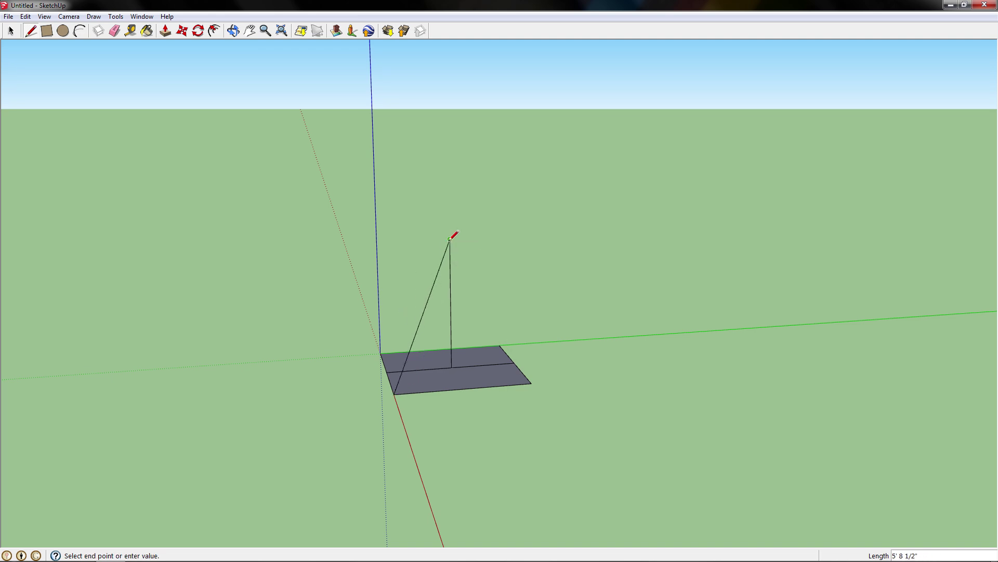
pyautogui.click(531, 384)
pyautogui.moveTo(640, 374); pyautogui.dragTo(439, 306, button='middle')
pyautogui.click(491, 231)
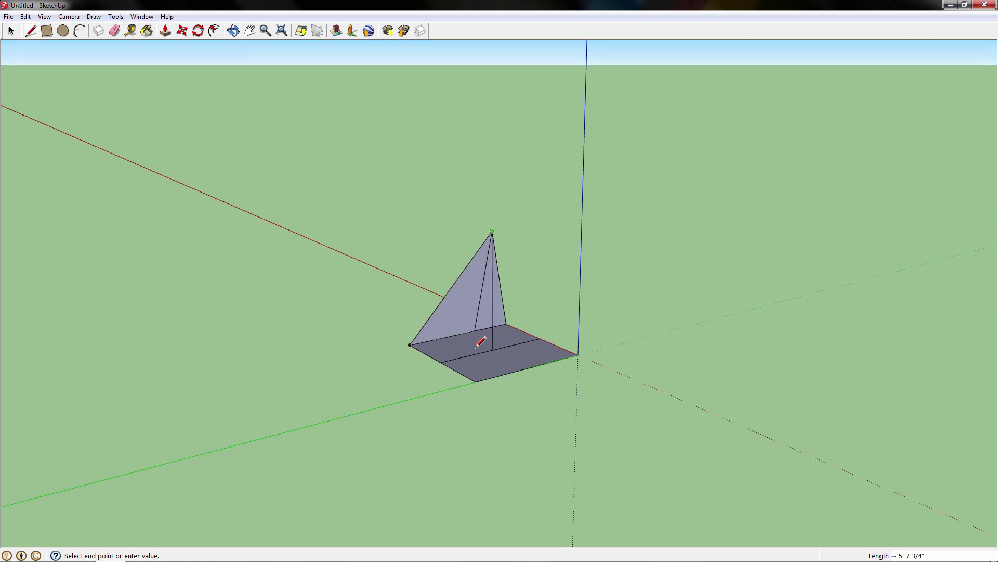
pyautogui.click(476, 381)
pyautogui.click(492, 231)
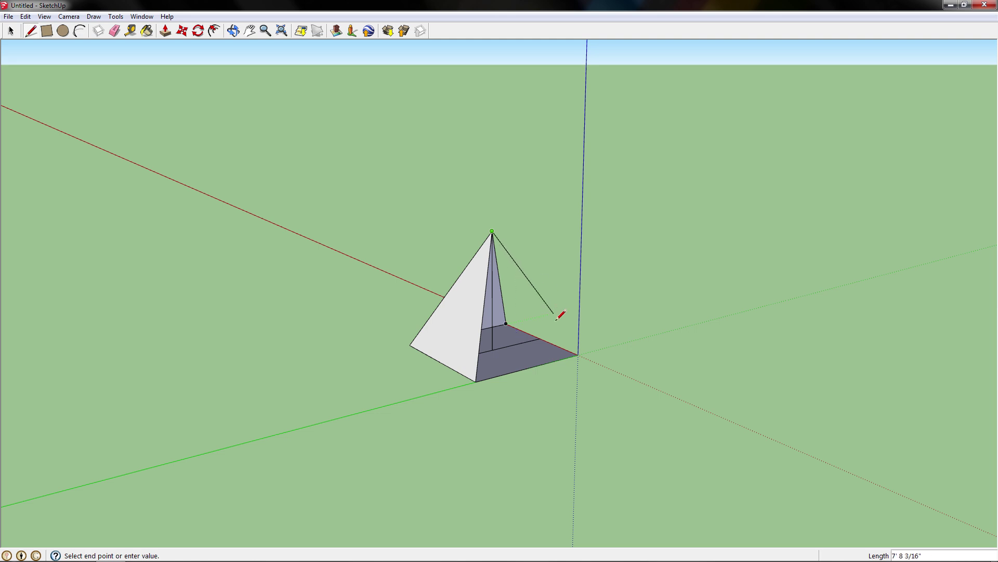
pyautogui.click(577, 355)
pyautogui.moveTo(580, 357)
pyautogui.mouseDown(button='middle')
pyautogui.moveTo(635, 379)
pyautogui.moveTo(346, 392)
pyautogui.mouseUp(button='middle')
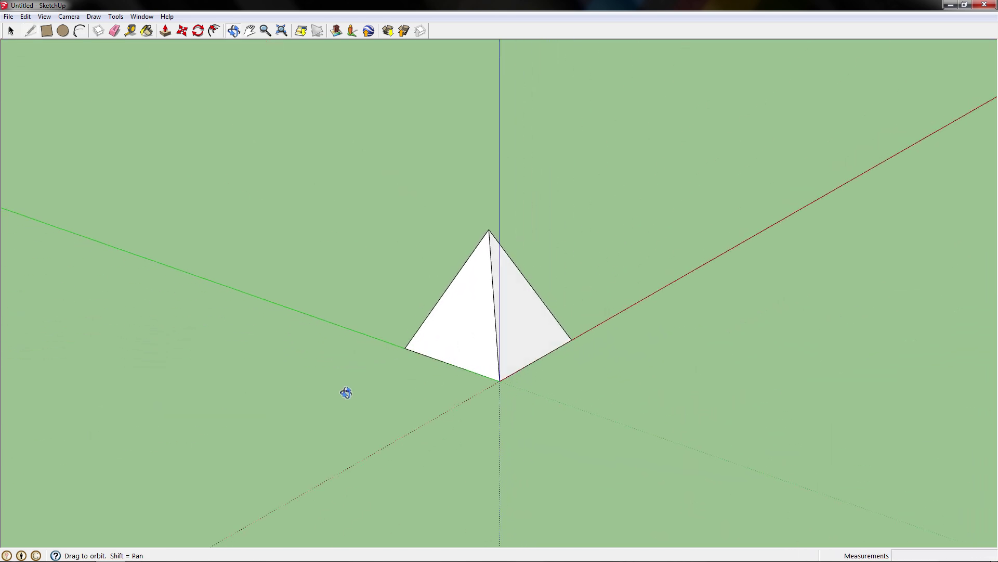
pyautogui.moveTo(508, 350); pyautogui.dragTo(314, 362, button='middle')
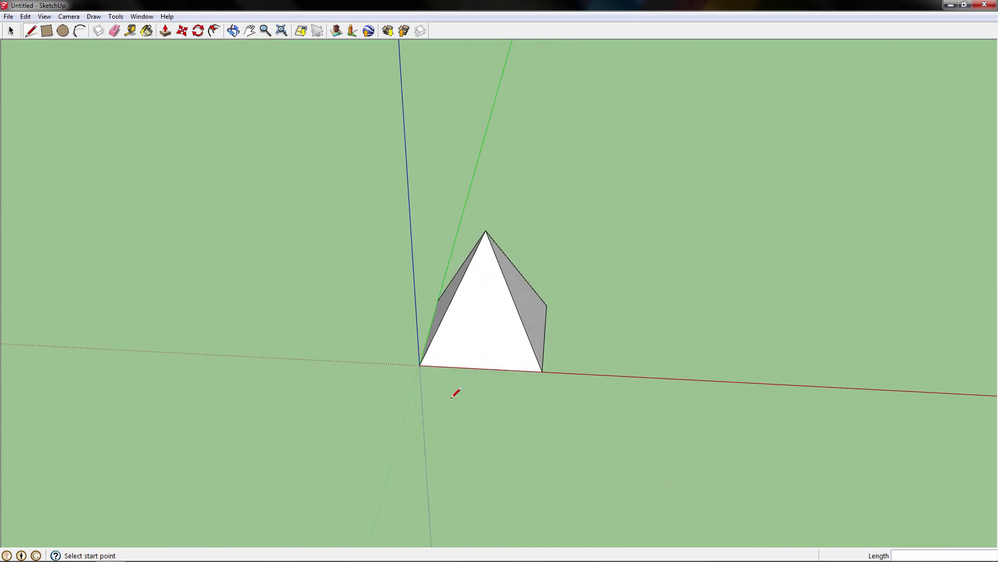
pyautogui.moveTo(455, 392); pyautogui.dragTo(410, 229, button='middle')
pyautogui.moveTo(467, 276); pyautogui.dragTo(325, 281, button='middle')
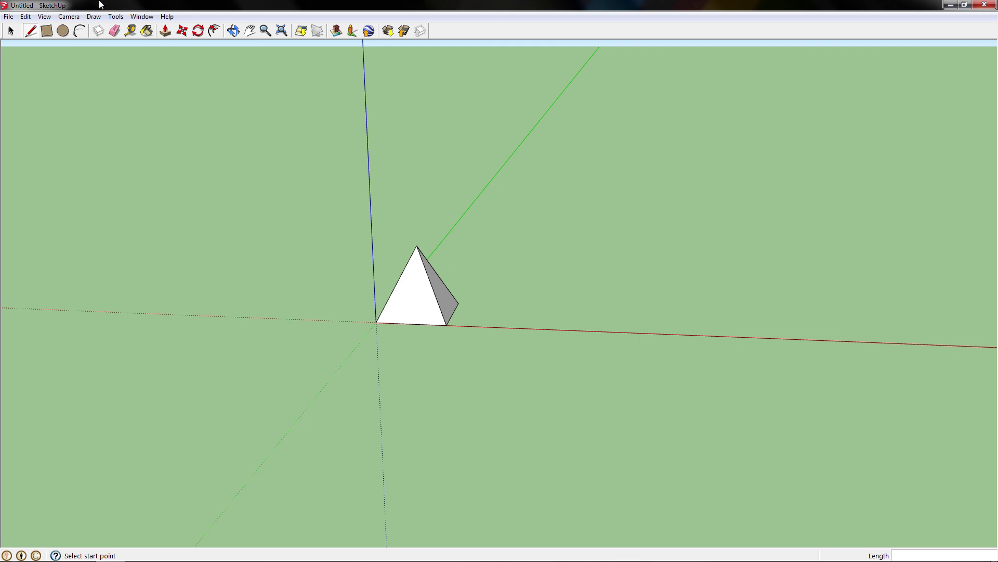
# Step: Choose Draw > Polygon and set its side count to 3
pyautogui.click(93, 16)
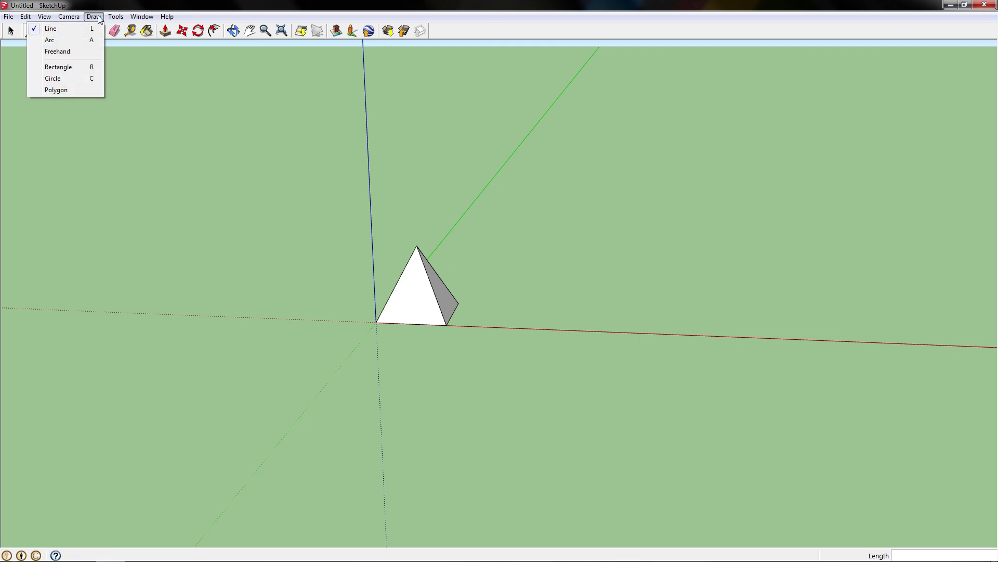
pyautogui.click(61, 90)
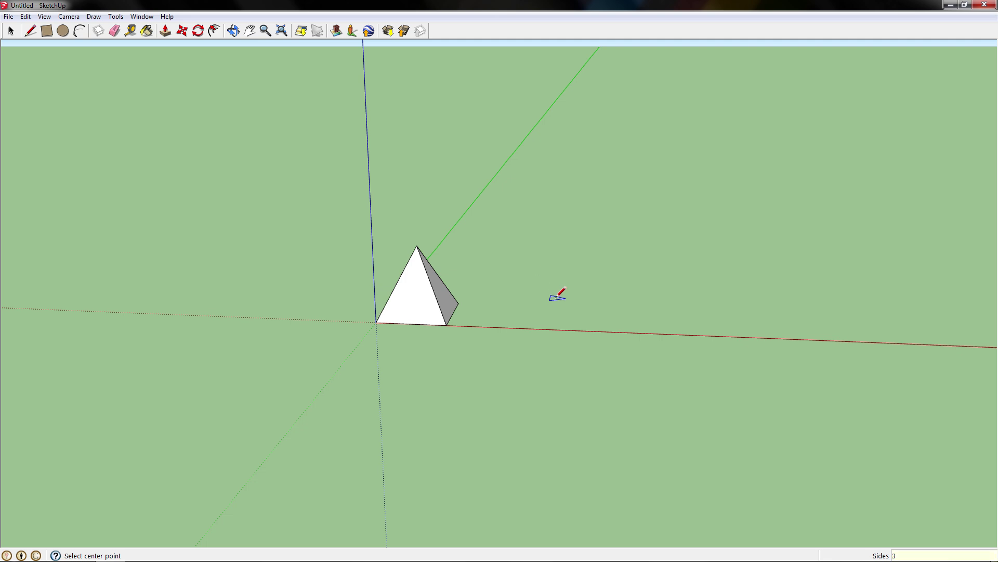
pyautogui.scroll(2, 557, 292)
# Step: Place a 3-sided polygon with a 2.5' radius beside the square pyramid
pyautogui.moveTo(504, 286); pyautogui.dragTo(532, 302, button='middle')
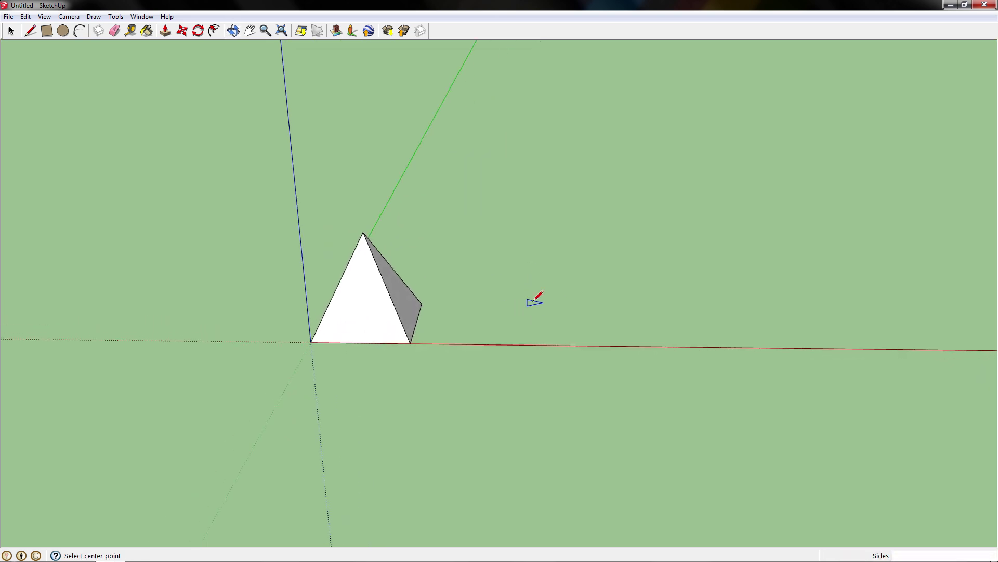
pyautogui.click(534, 260)
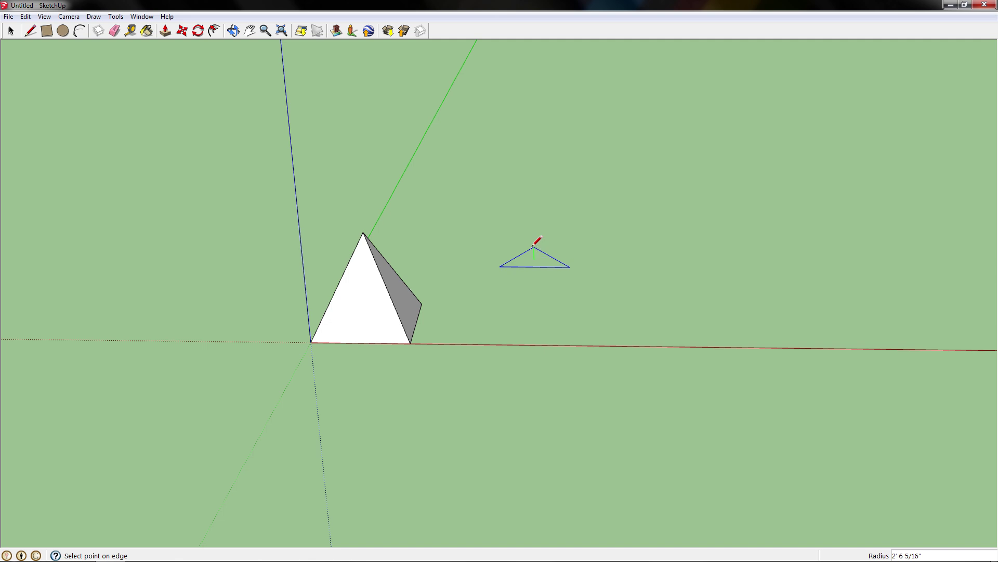
pyautogui.write("2.5'")
pyautogui.press('Return')
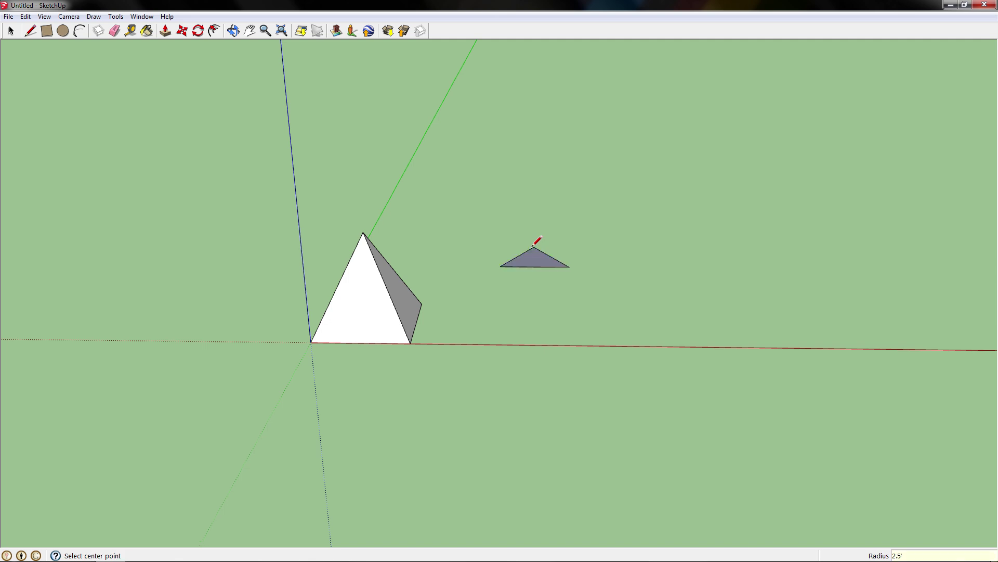
pyautogui.scroll(3, 537, 241)
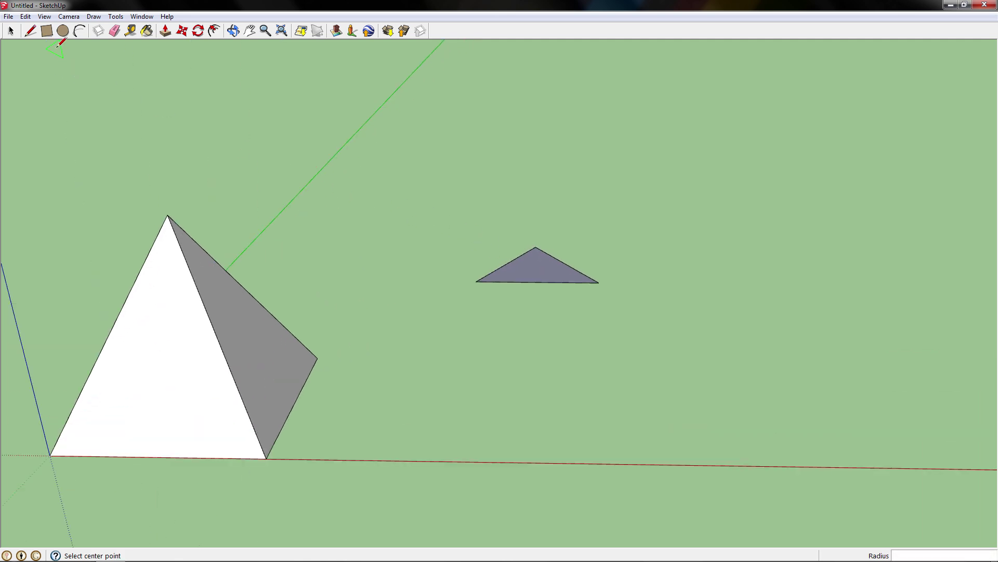
pyautogui.click(31, 30)
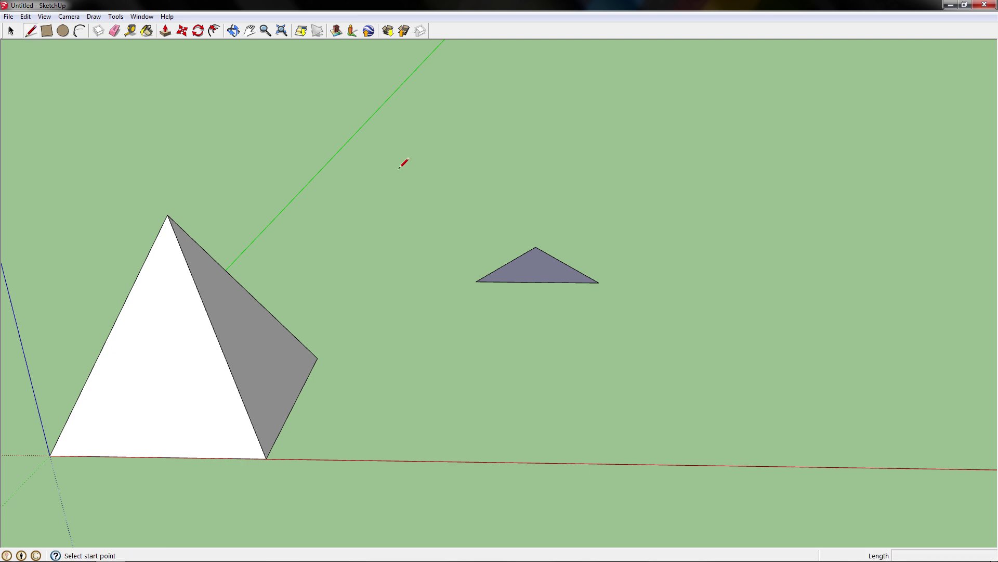
# Step: Draw a 5' vertical edge from the triangle's centre and a sloping edge to one corner
pyautogui.click(535, 247)
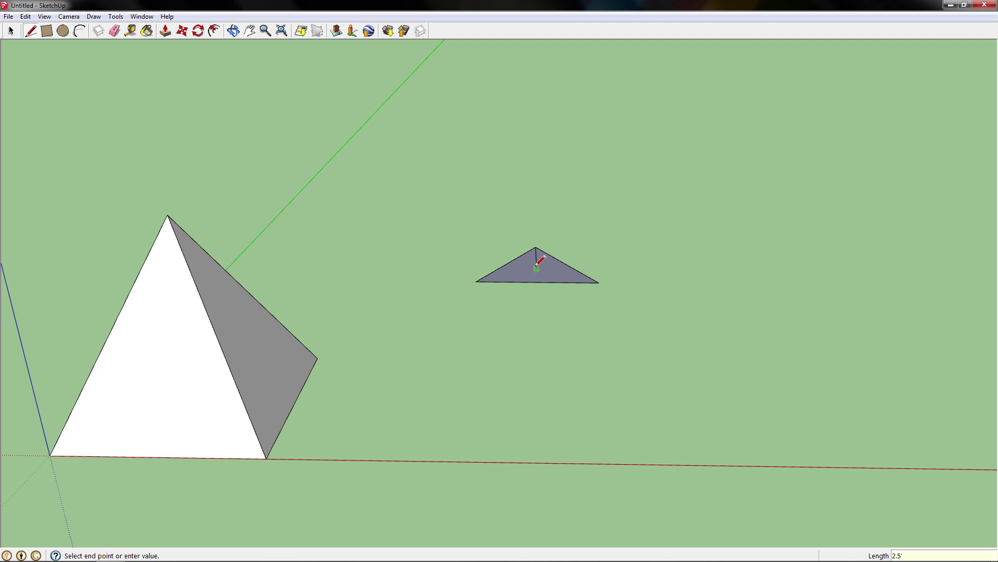
pyautogui.click(537, 268)
pyautogui.moveTo(771, 325); pyautogui.dragTo(499, 442, button='middle')
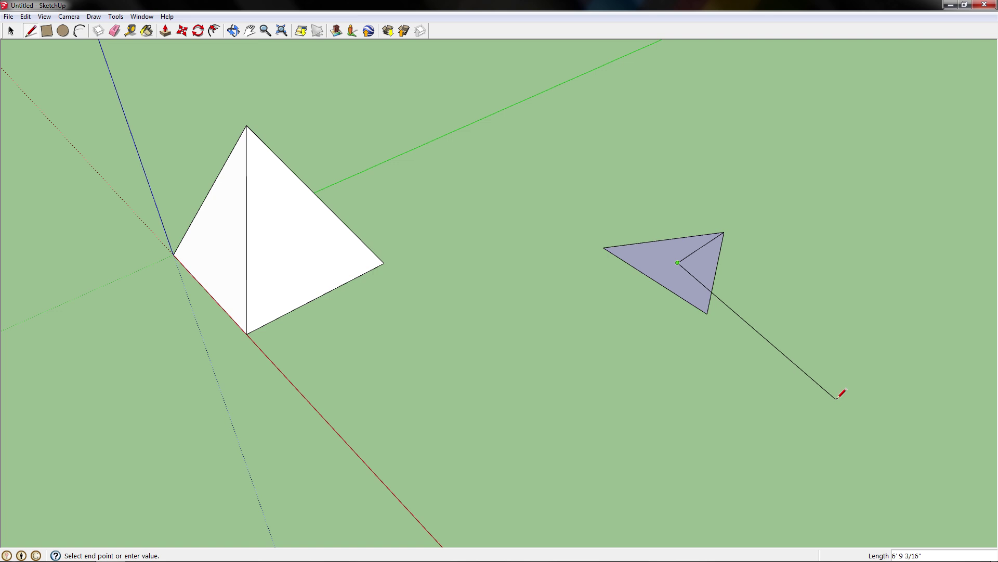
pyautogui.moveTo(837, 398); pyautogui.dragTo(539, 383, button='middle')
pyautogui.press('Escape')
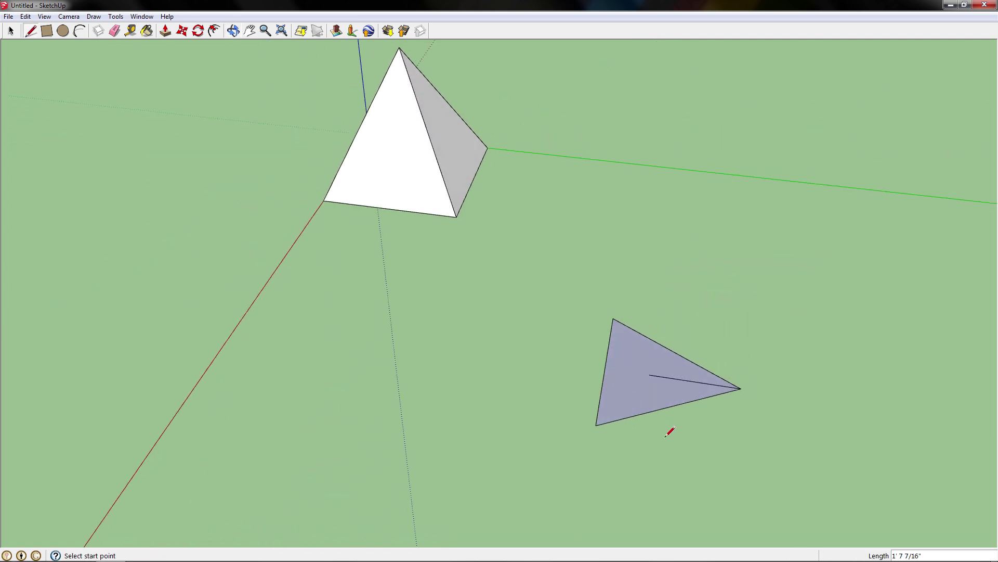
pyautogui.moveTo(665, 436); pyautogui.dragTo(661, 312, button='middle')
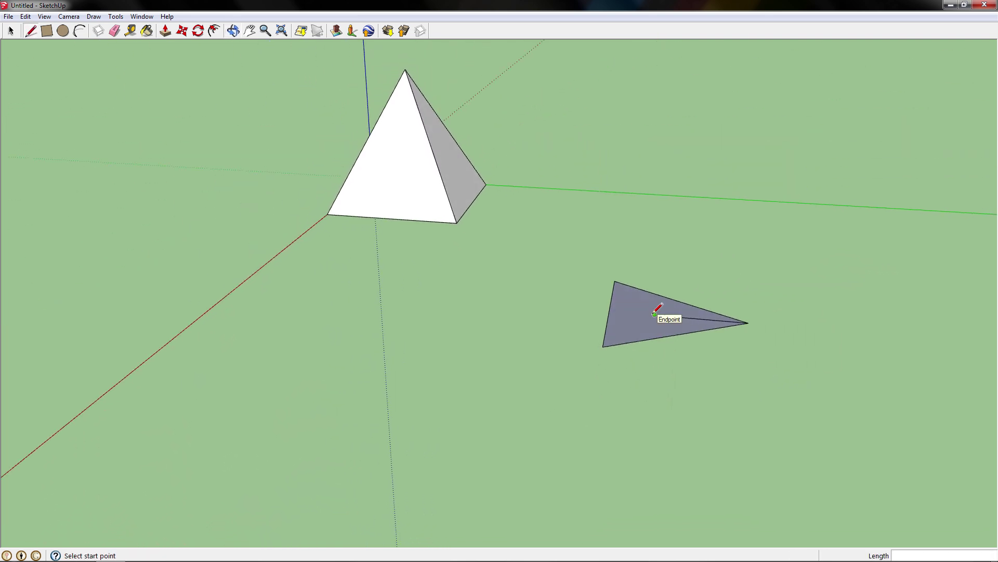
pyautogui.click(655, 314)
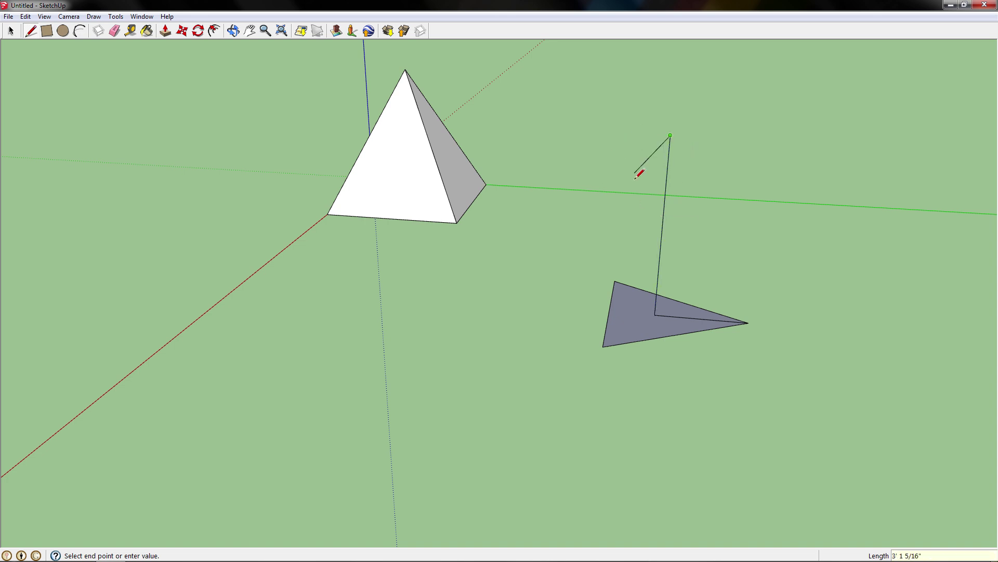
pyautogui.click(604, 346)
# Step: Join the triangle's apex to its other two corners, then orbit to view both pyramids
pyautogui.press('Escape')
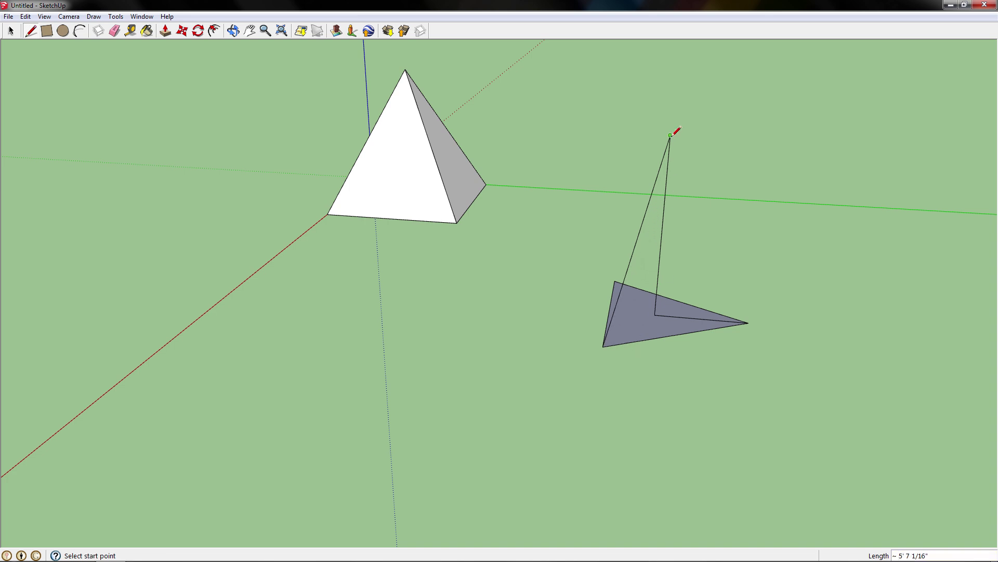
pyautogui.click(671, 136)
pyautogui.click(748, 323)
pyautogui.moveTo(804, 256); pyautogui.dragTo(337, 277, button='middle')
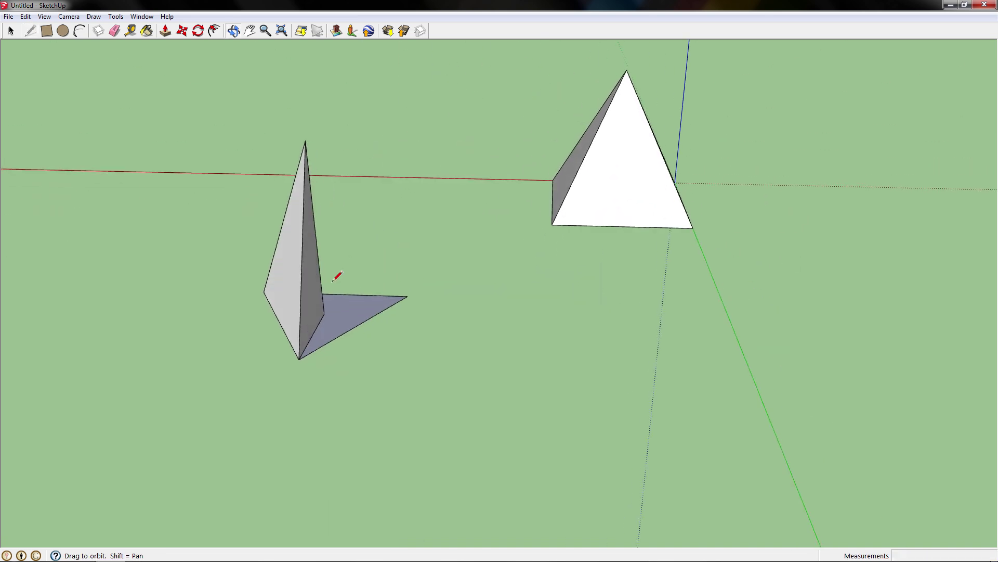
pyautogui.click(305, 141)
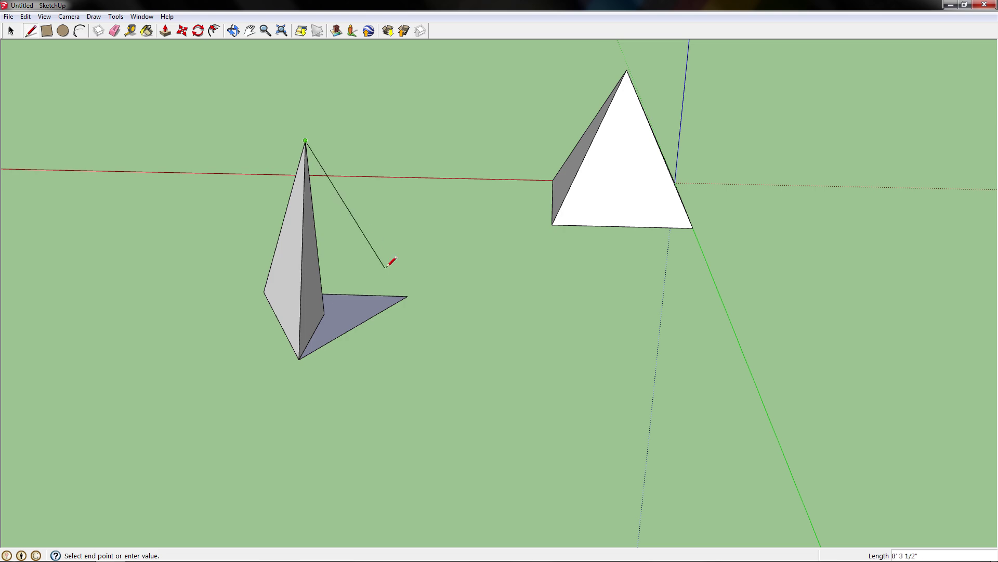
pyautogui.click(408, 296)
pyautogui.moveTo(408, 301); pyautogui.dragTo(426, 202, button='middle')
pyautogui.moveTo(700, 207)
pyautogui.mouseDown(button='middle')
pyautogui.moveTo(357, 179)
pyautogui.moveTo(517, 326)
pyautogui.moveTo(597, 278)
pyautogui.moveTo(563, 219)
pyautogui.moveTo(601, 179)
pyautogui.moveTo(622, 272)
pyautogui.moveTo(361, 234)
pyautogui.moveTo(669, 297)
pyautogui.moveTo(167, 263)
pyautogui.moveTo(749, 267)
pyautogui.moveTo(816, 256)
pyautogui.mouseUp(button='middle')
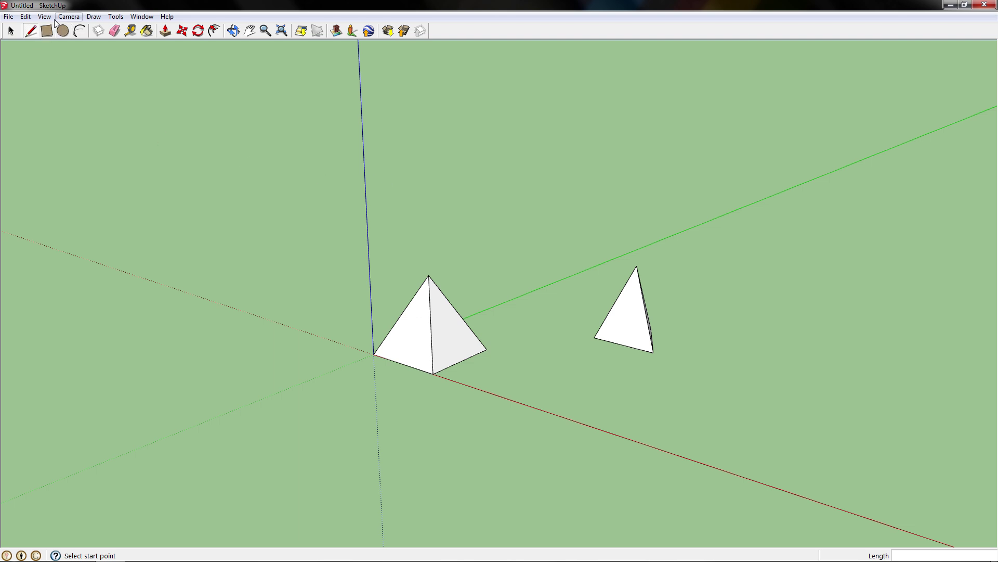
# Step: Draw an eight-sided polygon face on the ground right of the two pyramids
pyautogui.click(89, 18)
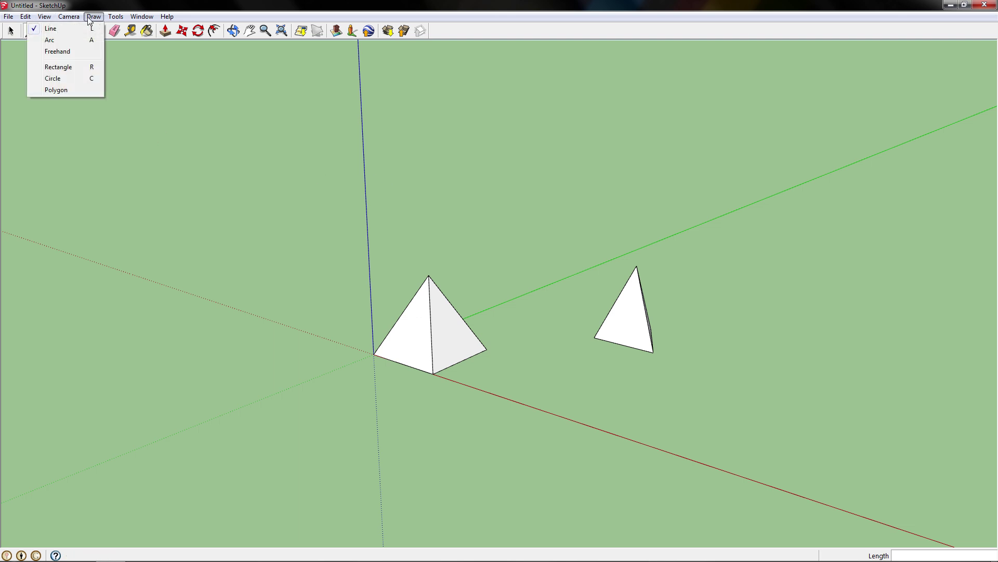
pyautogui.click(70, 90)
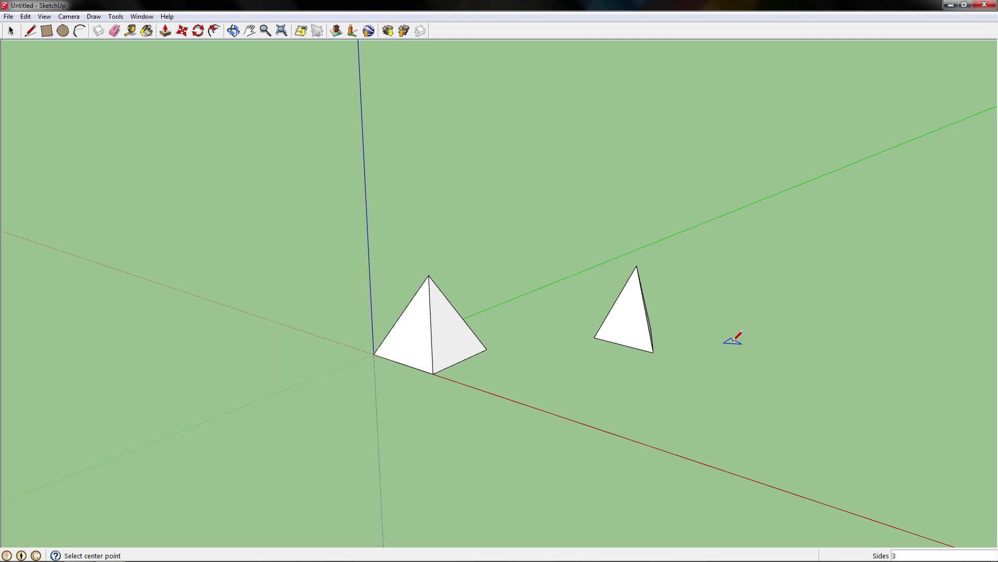
pyautogui.click(718, 412)
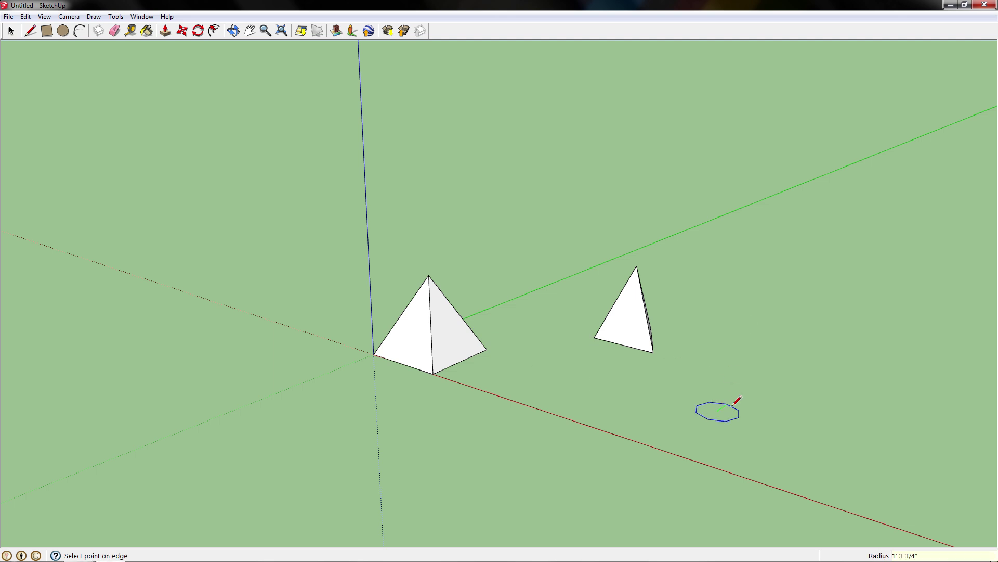
pyautogui.click(728, 373)
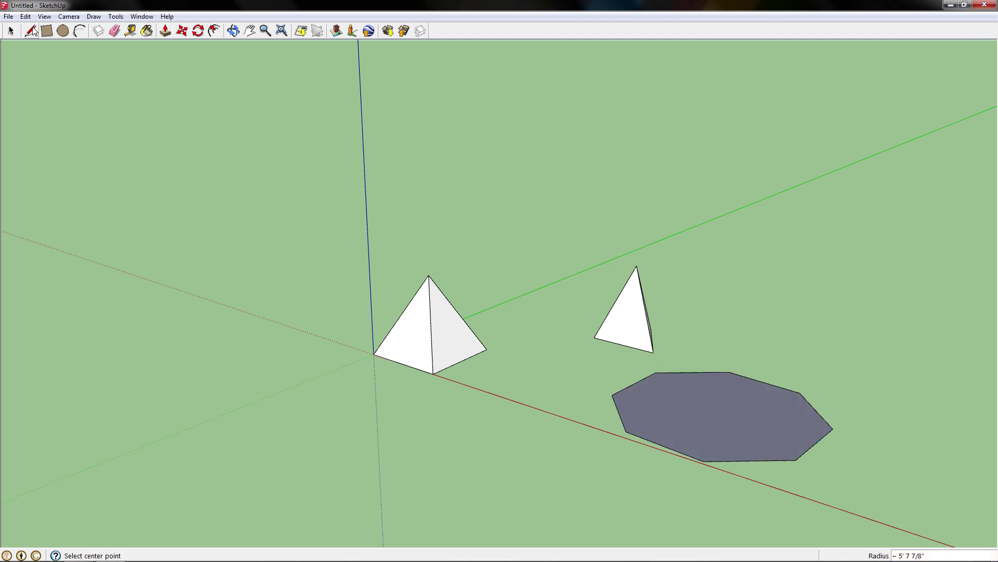
# Step: Start a line at the octagon's top-left corner, then cancel it
pyautogui.click(30, 31)
pyautogui.click(655, 372)
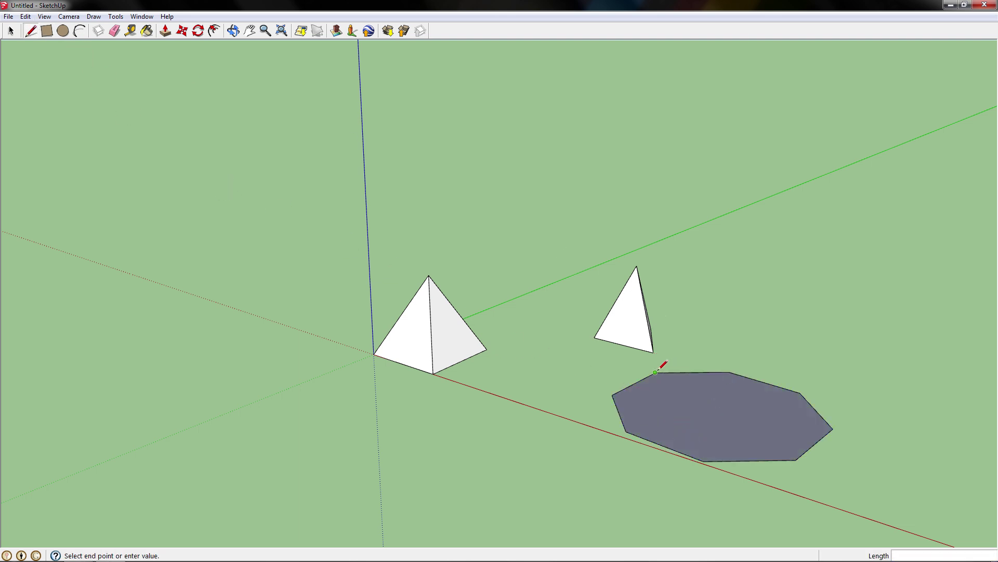
pyautogui.press('Escape')
# Step: Draw a diagonal between opposite octagon corners and start an edge at its midpoint
pyautogui.click(815, 443)
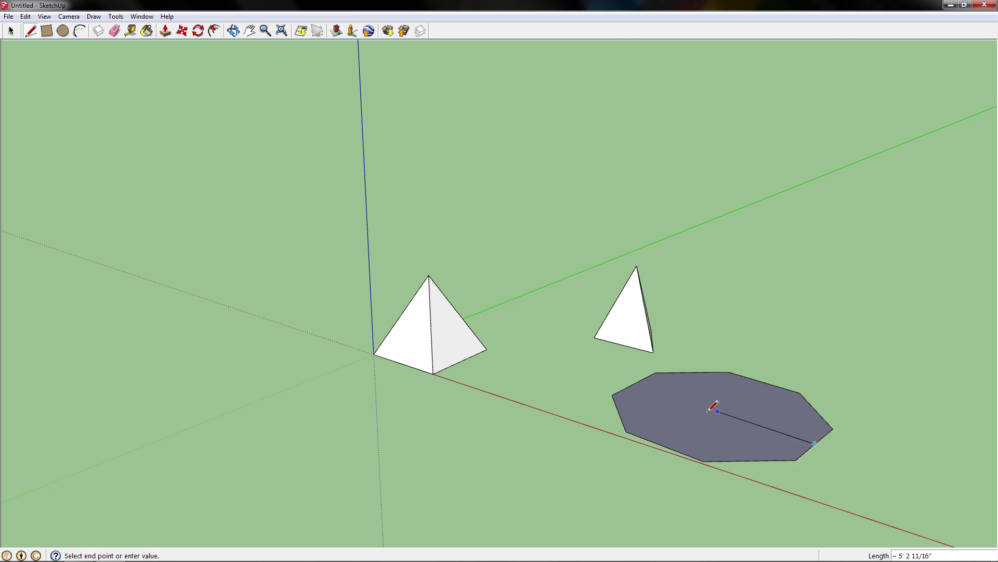
pyautogui.click(634, 384)
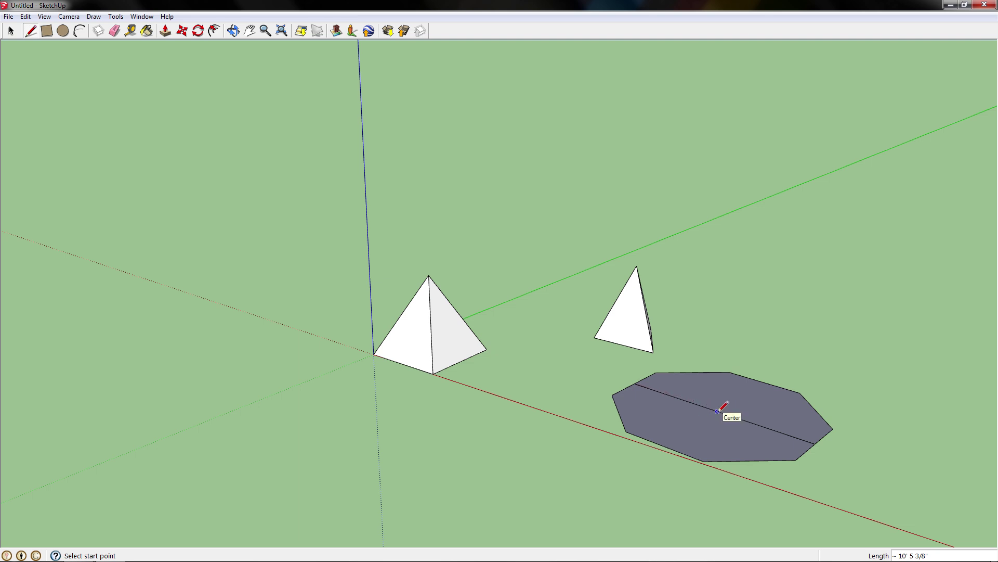
pyautogui.click(715, 413)
pyautogui.moveTo(718, 410)
pyautogui.mouseDown(button='middle')
pyautogui.moveTo(673, 419)
pyautogui.moveTo(494, 379)
pyautogui.moveTo(520, 400)
pyautogui.mouseUp(button='middle')
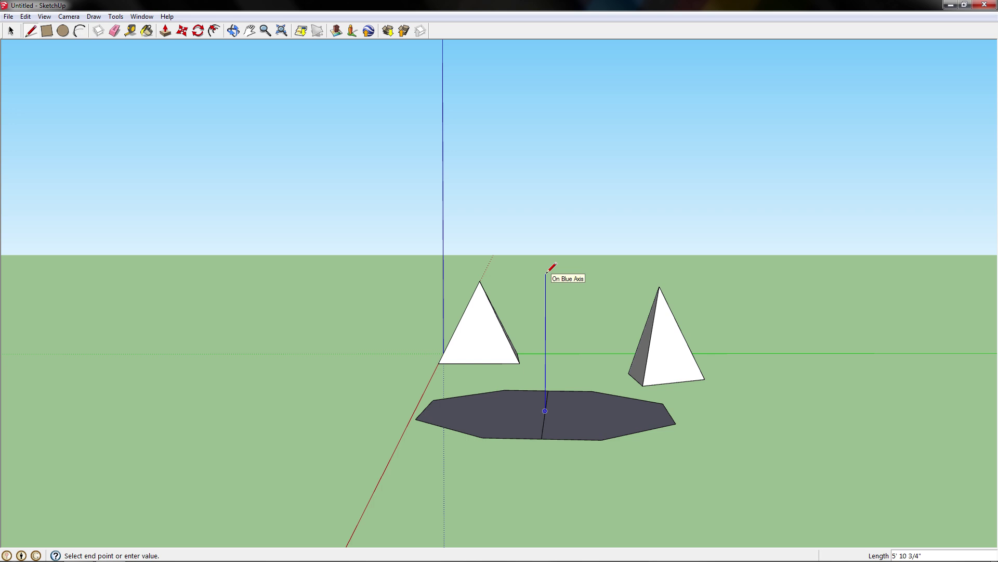
# Step: Make the vertical edge 5' tall and join the apex to three octagon corners
pyautogui.write("5'")
pyautogui.press('Return')
pyautogui.click(483, 437)
pyautogui.click(545, 295)
pyautogui.click(546, 295)
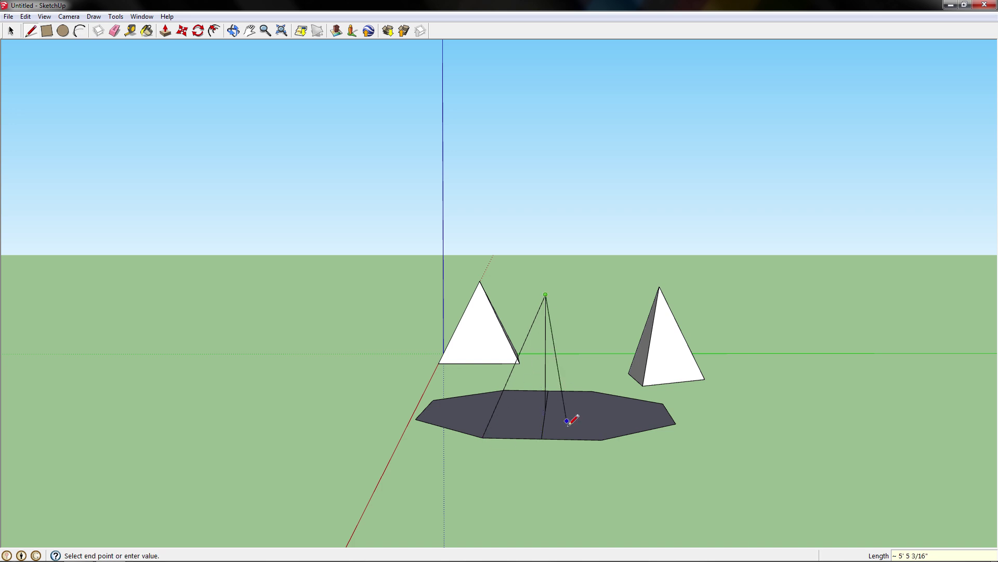
pyautogui.click(602, 440)
pyautogui.click(545, 295)
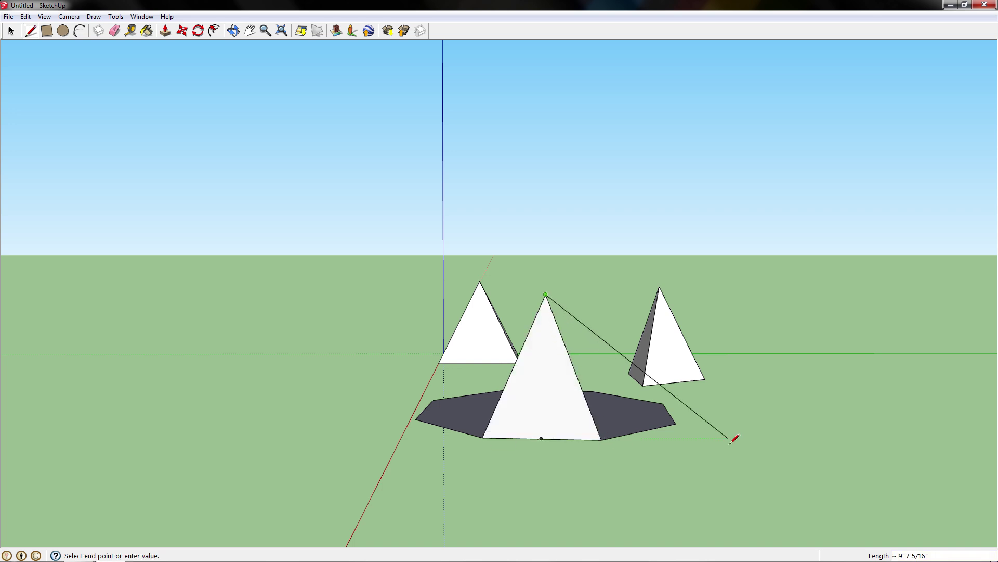
pyautogui.click(675, 423)
# Step: Join the apex to four more rim corners, including the lower-left, front and right ones
pyautogui.moveTo(691, 415); pyautogui.dragTo(371, 303, button='middle')
pyautogui.click(341, 300)
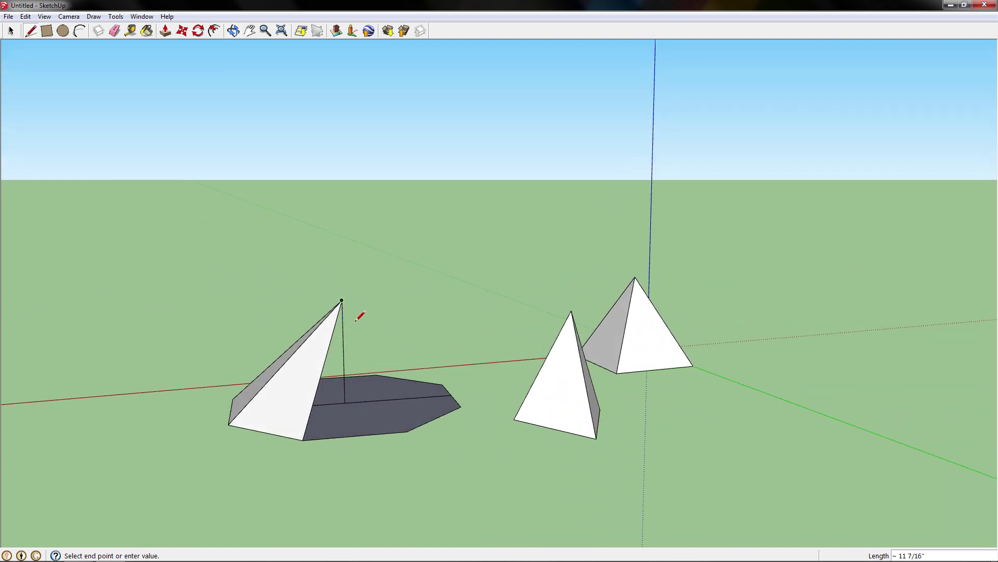
pyautogui.click(413, 424)
pyautogui.moveTo(527, 368); pyautogui.dragTo(457, 348, button='middle')
pyautogui.click(522, 258)
pyautogui.click(459, 359)
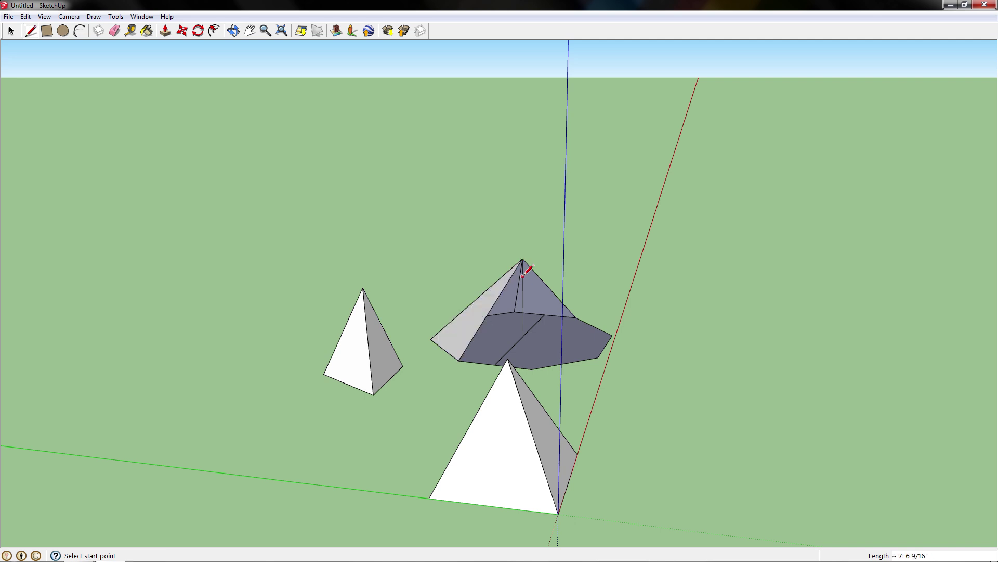
pyautogui.click(522, 259)
pyautogui.click(531, 368)
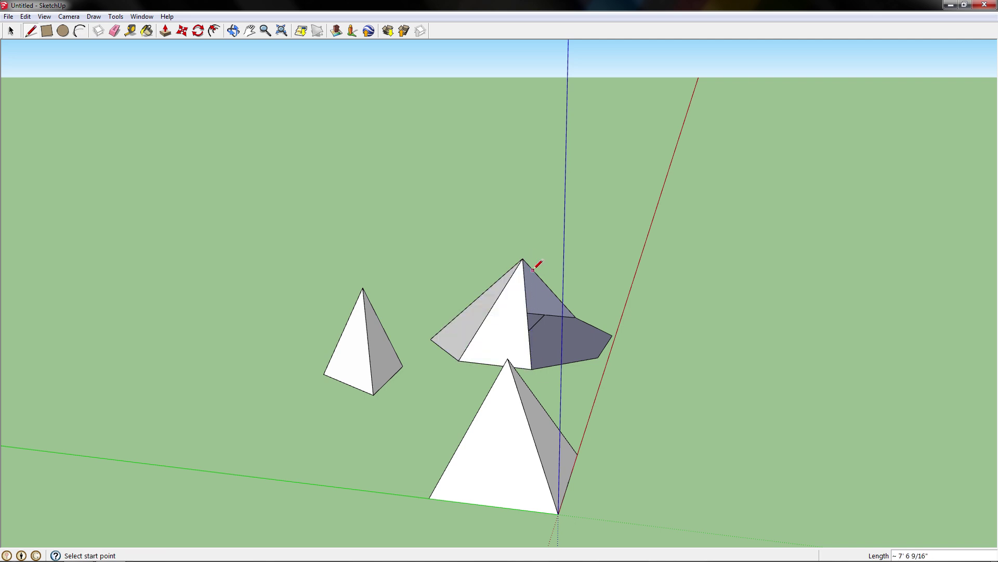
pyautogui.click(522, 258)
pyautogui.click(598, 357)
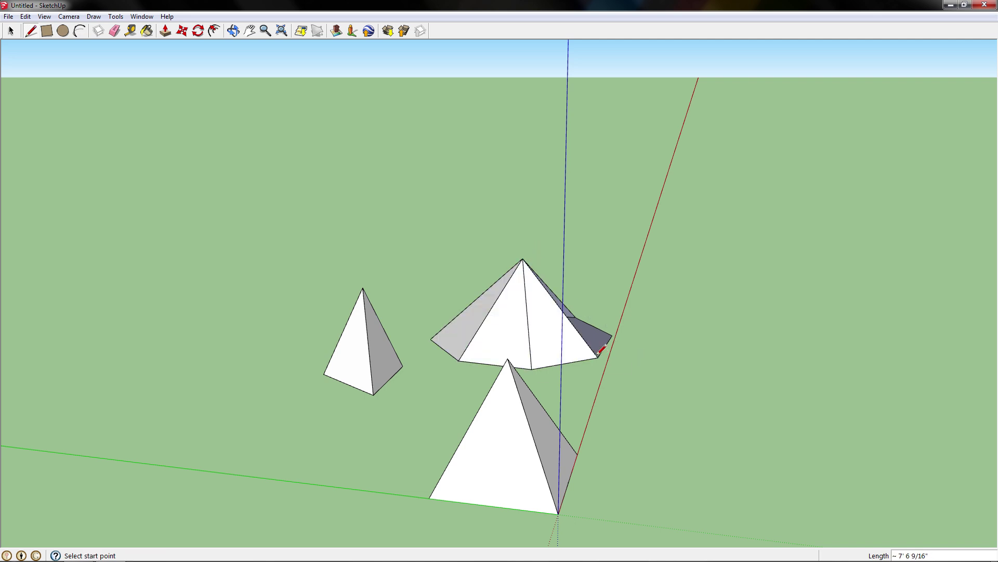
# Step: Join the apex to the last front-right corner, closing the octagonal pyramid
pyautogui.moveTo(598, 357); pyautogui.dragTo(609, 281, button='middle')
pyautogui.click(586, 272)
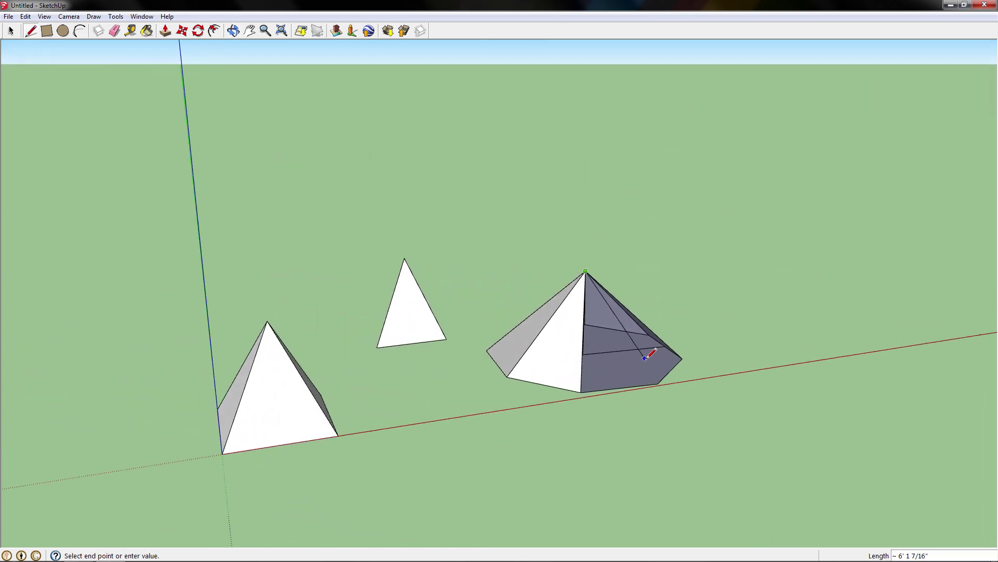
pyautogui.click(659, 385)
pyautogui.moveTo(764, 323)
pyautogui.mouseDown(button='middle')
pyautogui.moveTo(564, 353)
pyautogui.moveTo(334, 352)
pyautogui.moveTo(663, 341)
pyautogui.mouseUp(button='middle')
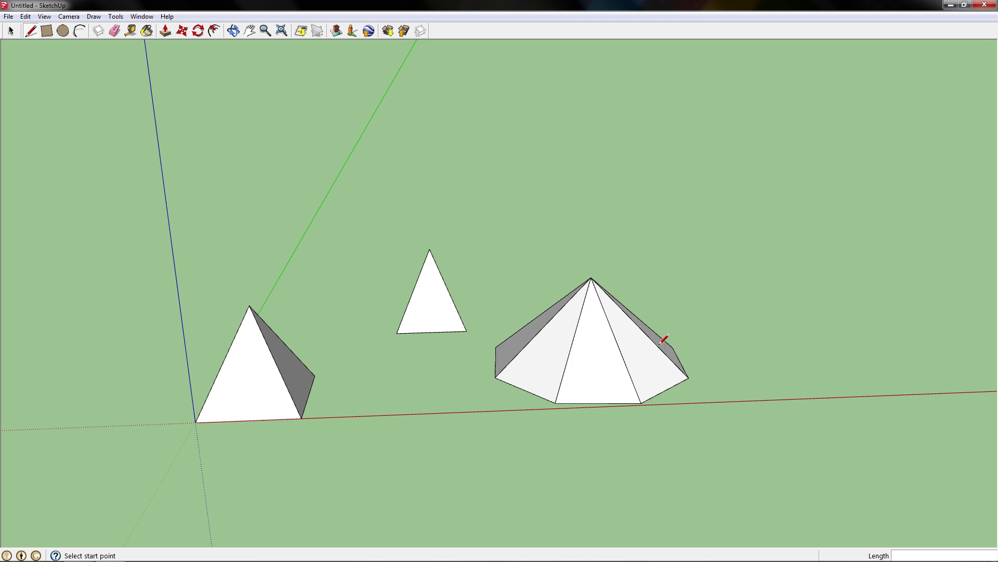